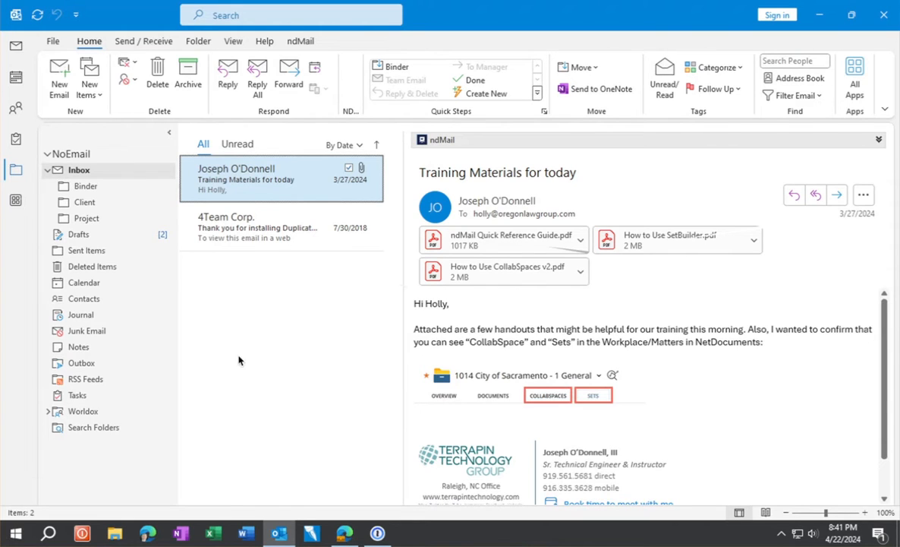
- Create a new email and attach Trial Pleading Document and Research Document for Sacramento from NetDocuments
click(65, 81)
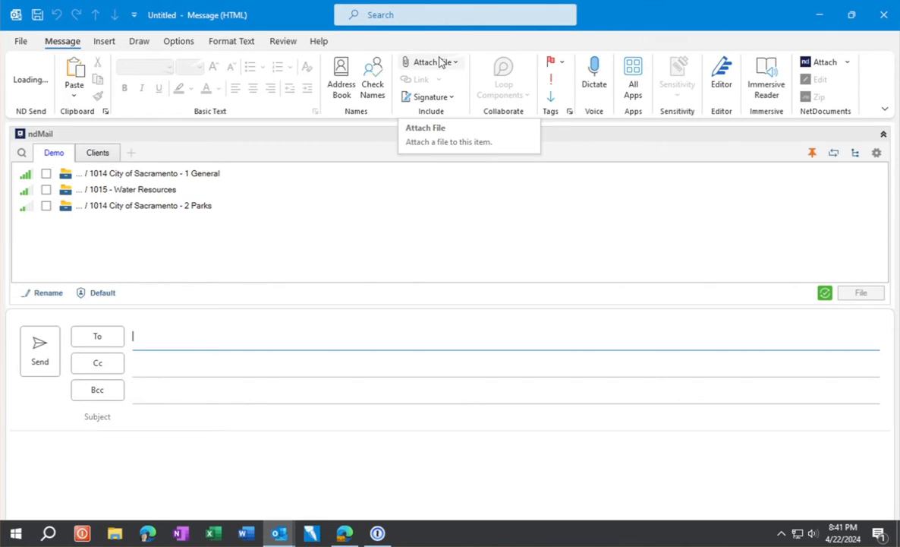
click(822, 66)
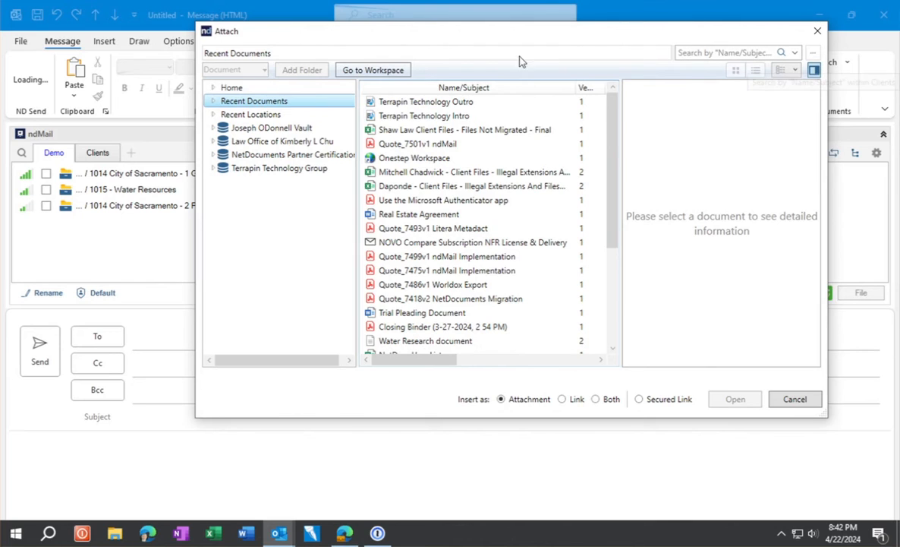
click(213, 170)
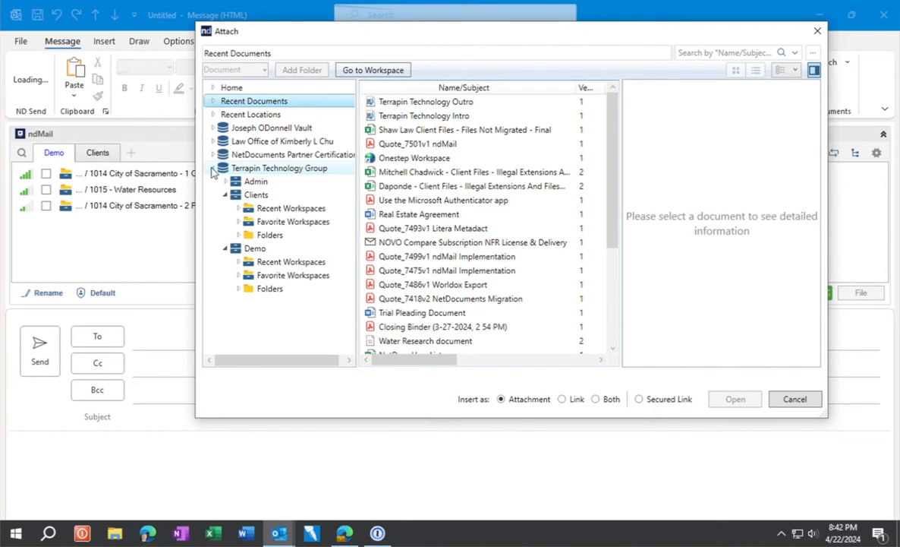
click(391, 71)
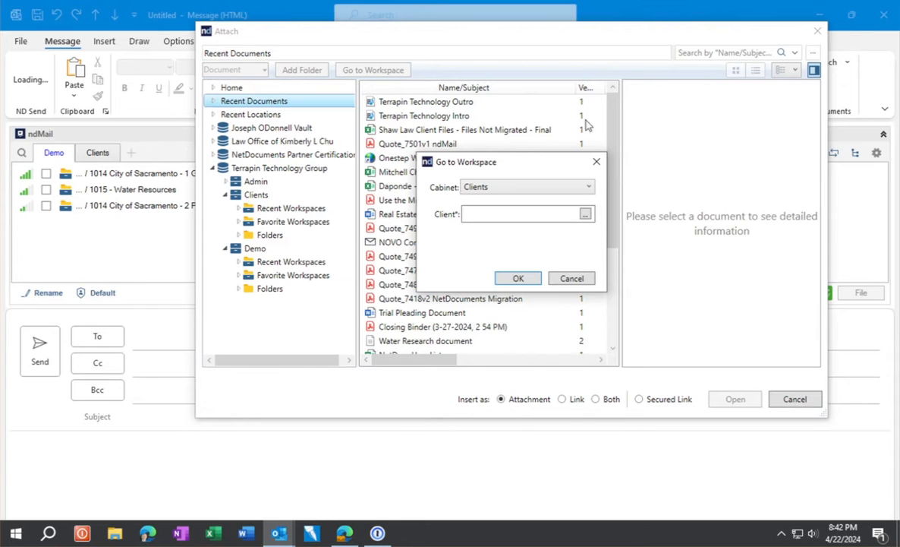
click(596, 161)
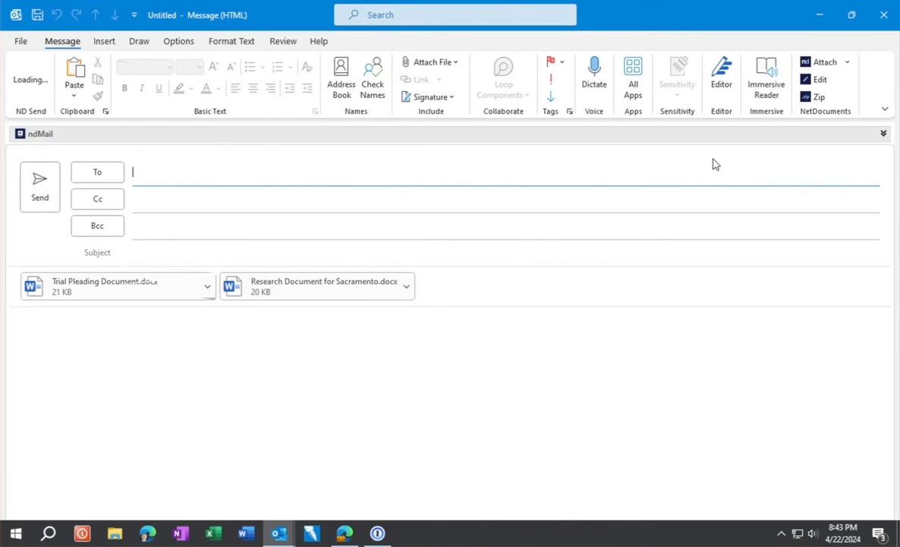
- Open the NetDocuments attachment editor and reorder the attachments to put Research Document for Sacramento before Trial Pleading Document
click(812, 80)
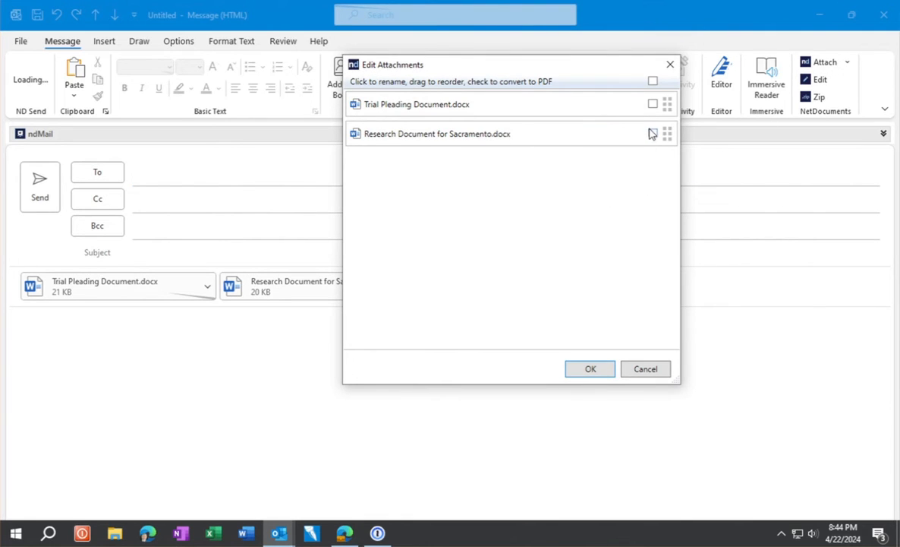
drag(667, 104, 665, 161)
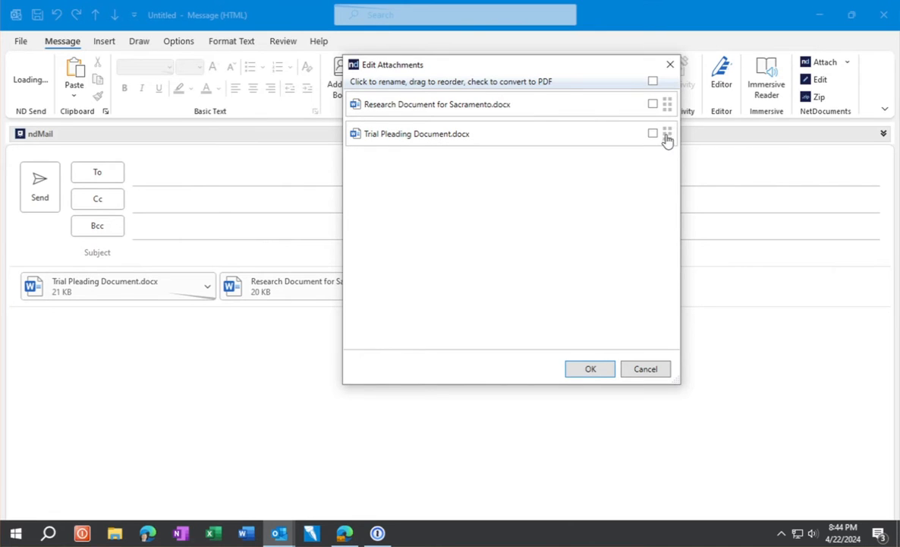
- Rename the attachments as Research Document for Sacramento CA and Trial Pleading Document for Sacramento, and convert the research document to PDF
click(509, 107)
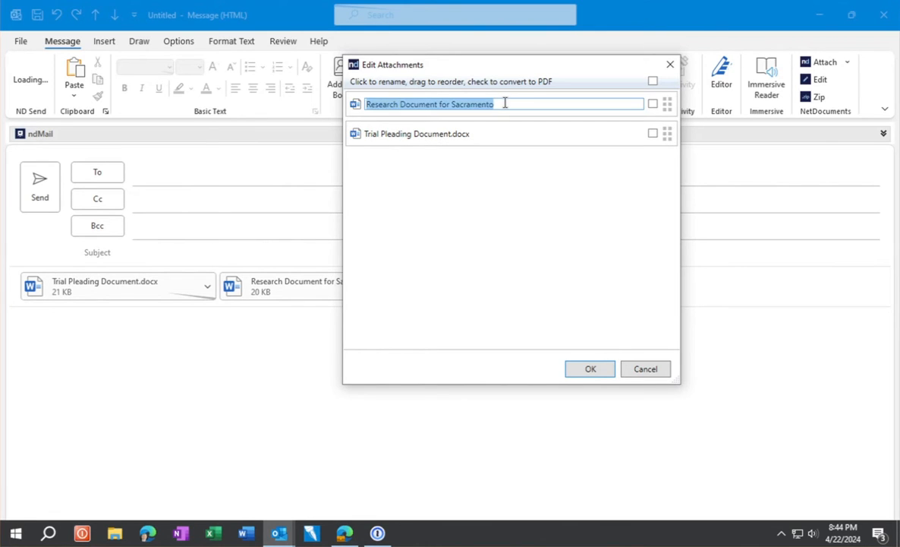
click(504, 106)
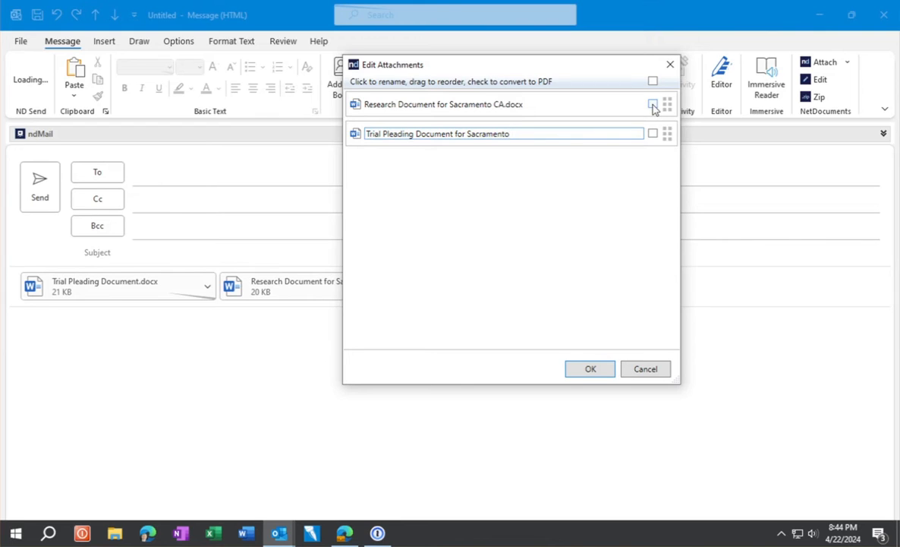
click(653, 104)
click(599, 367)
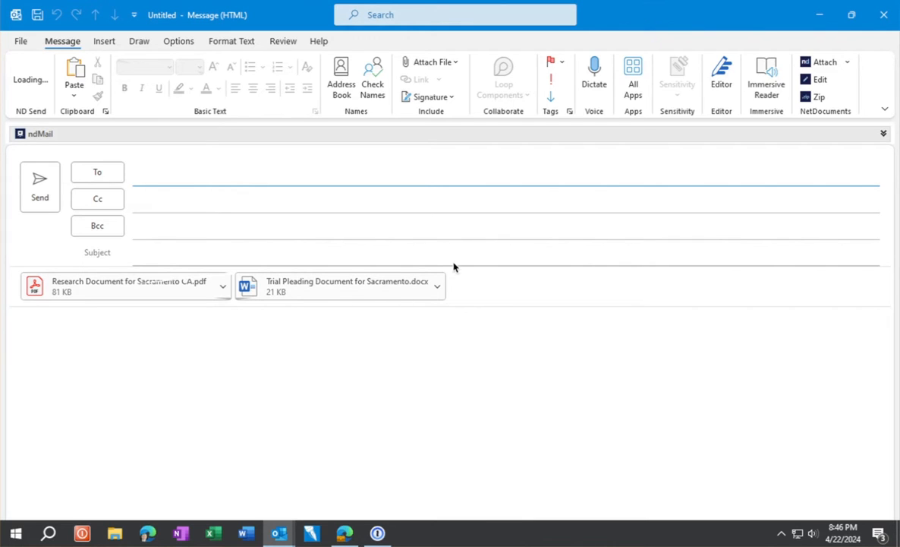
- Select the 1014 City of Sacramento - 1 General / Pleading location for filing the email in ndMail and close the message
click(883, 134)
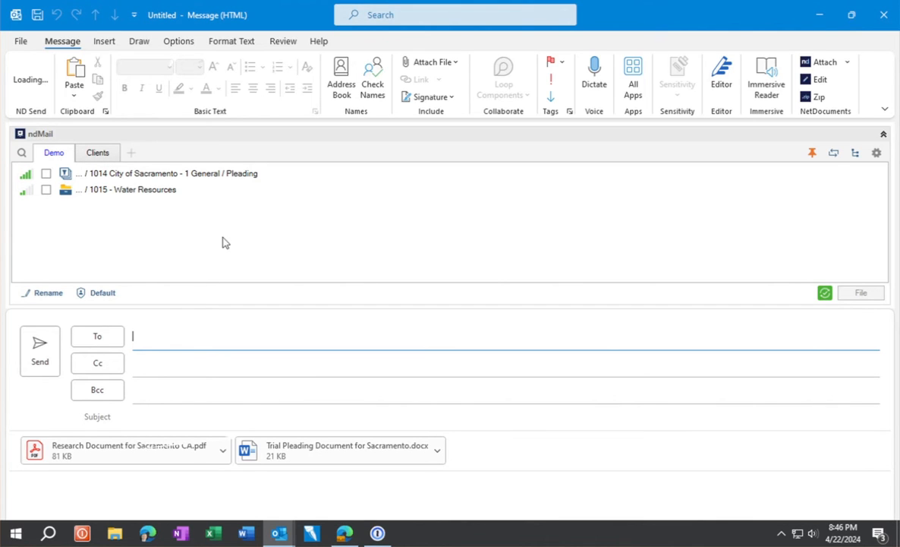
click(46, 173)
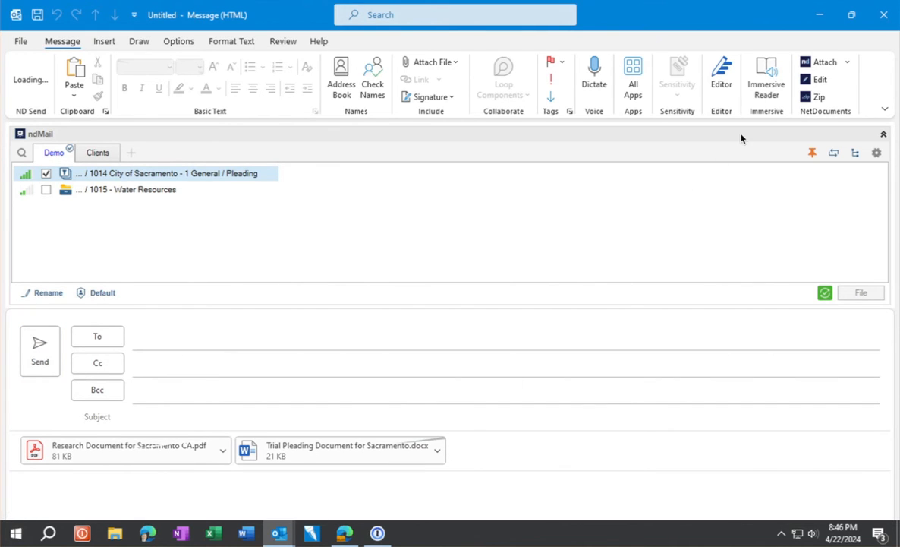
click(885, 16)
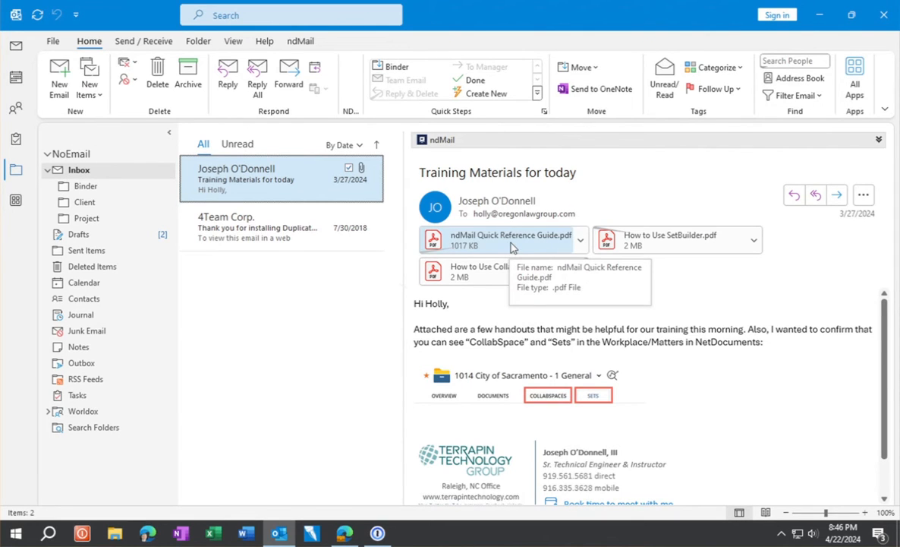
- View the saving options available for the ndMail Quick Reference Guide.pdf attachment, including Save to NetDocuments
click(513, 247)
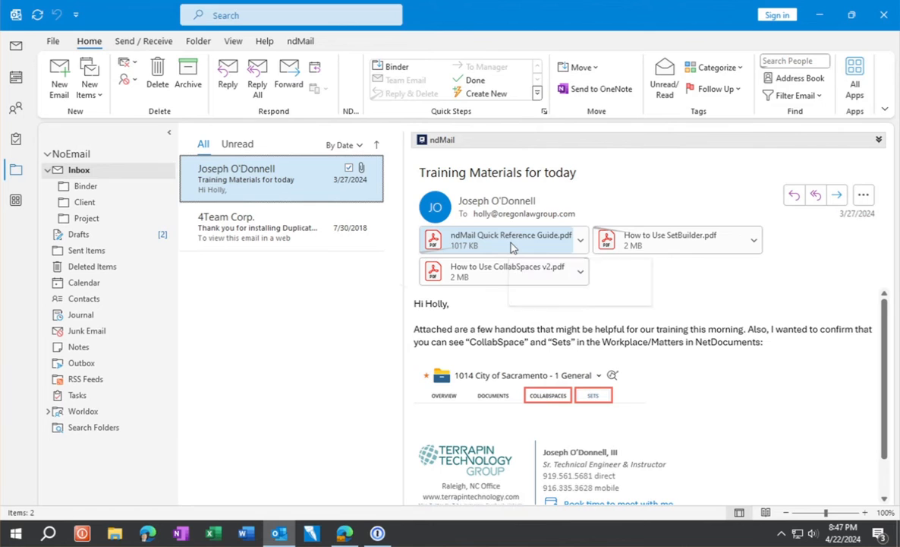
right_click(512, 246)
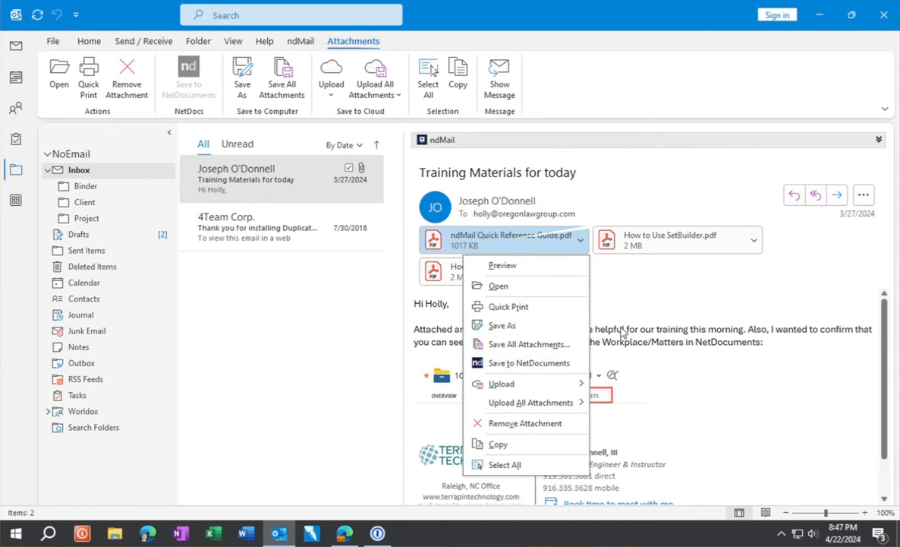
click(621, 332)
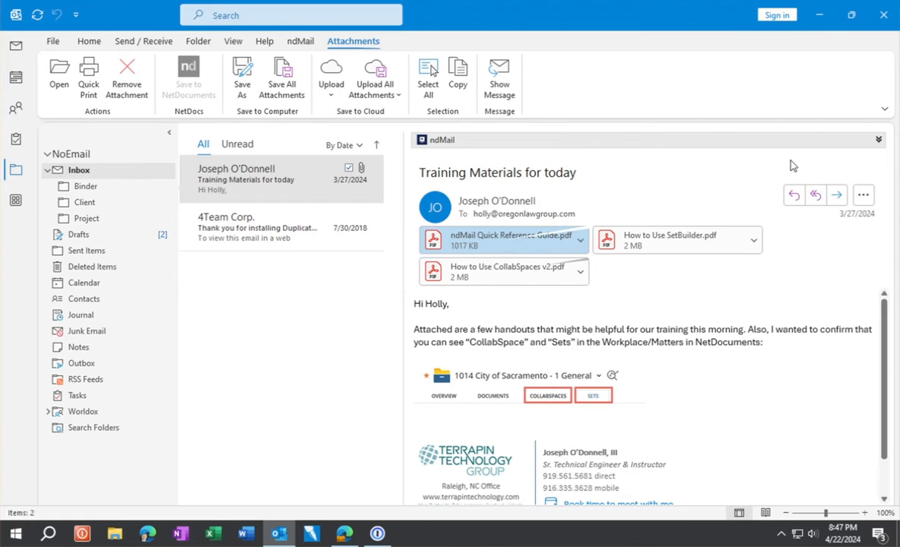
- Check the ndMail filing location of the Training Materials for today email and its filed marker in the message list
click(879, 139)
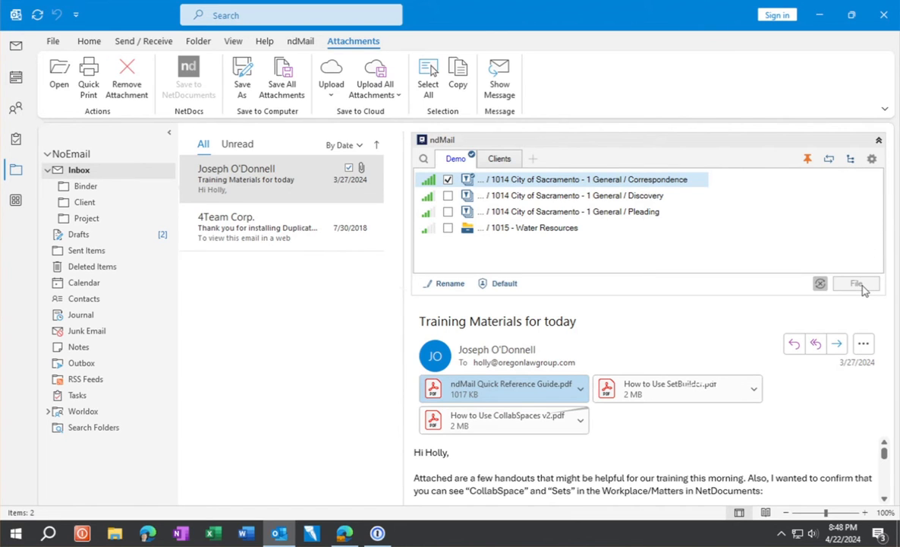
click(878, 144)
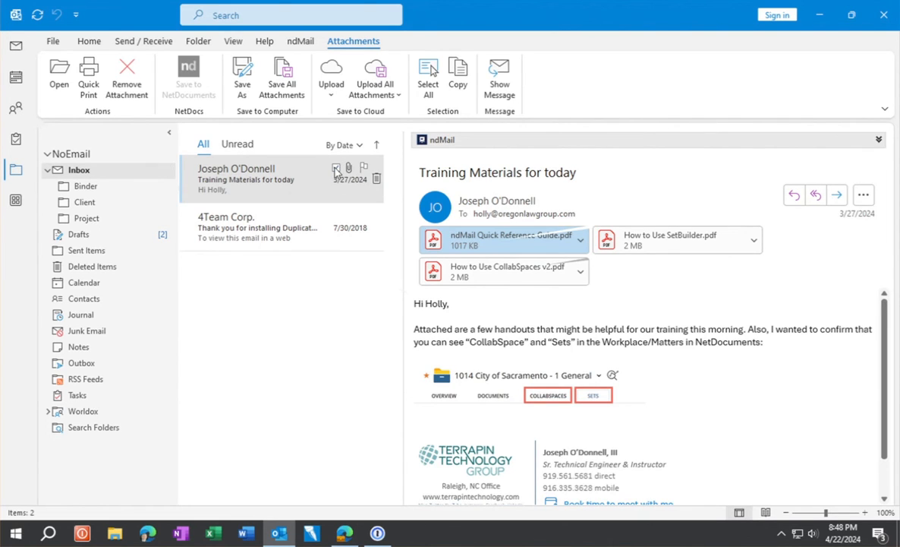
click(336, 169)
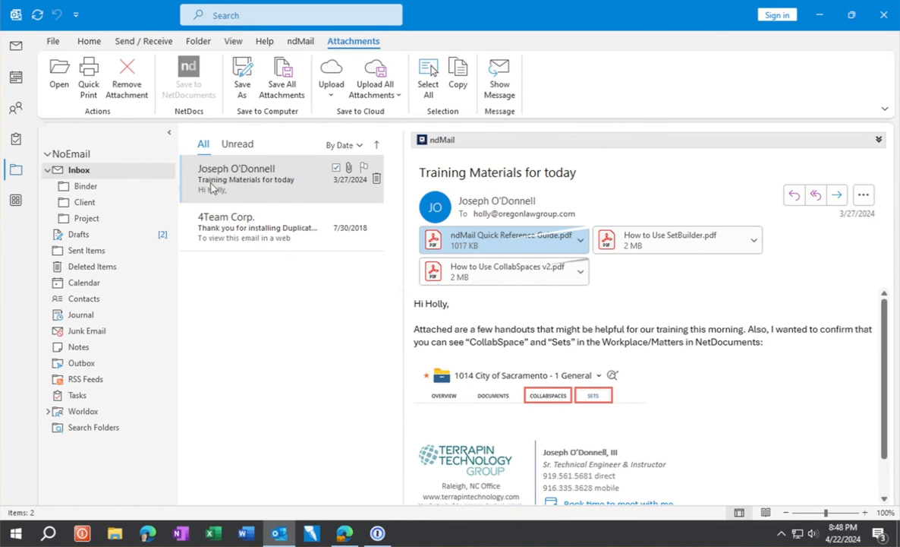
- Map the Inbox's Binder folder to Correspondence in the Demo workspace 1014 City of Sacramento - 1 General, copying pre-existing emails too
right_click(87, 188)
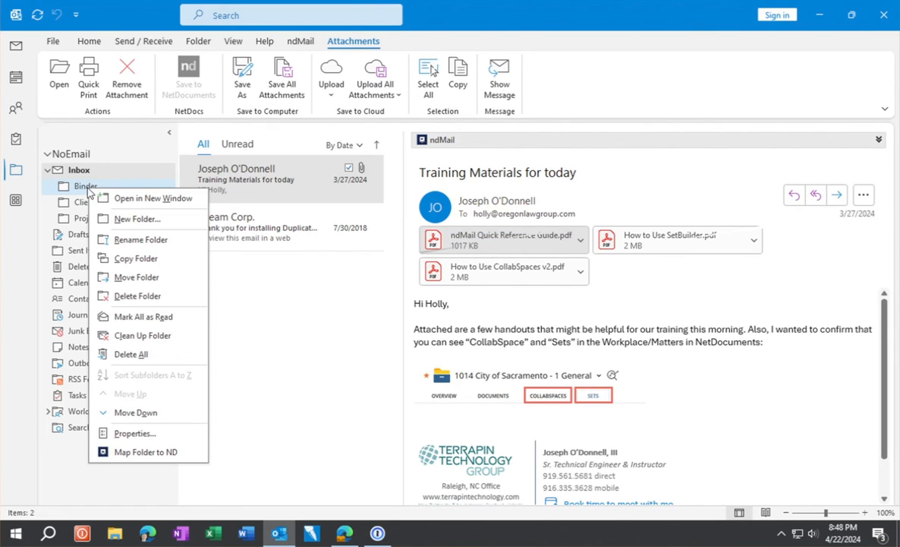
click(129, 453)
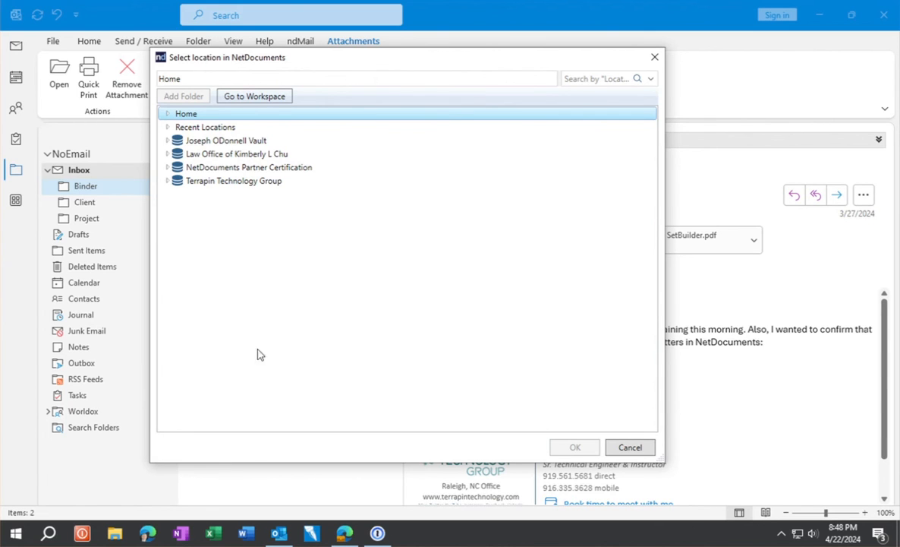
click(168, 182)
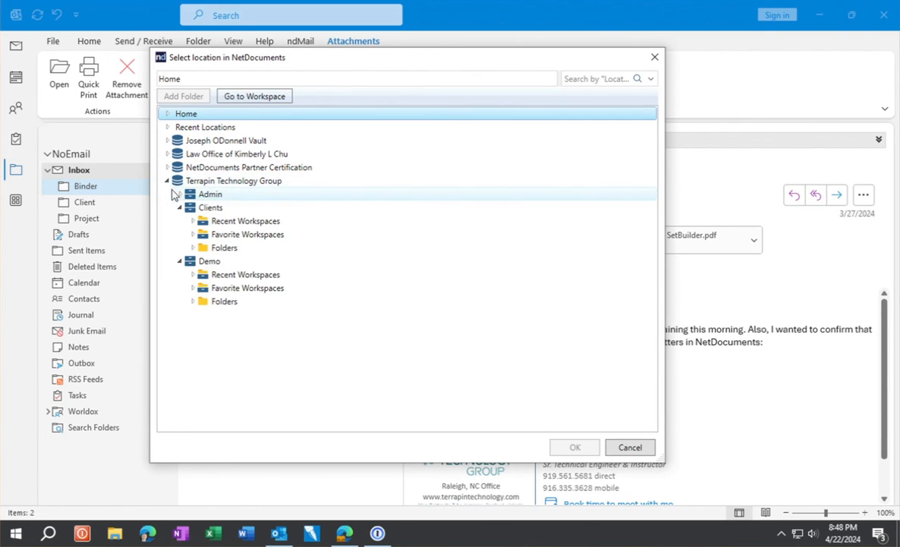
click(194, 275)
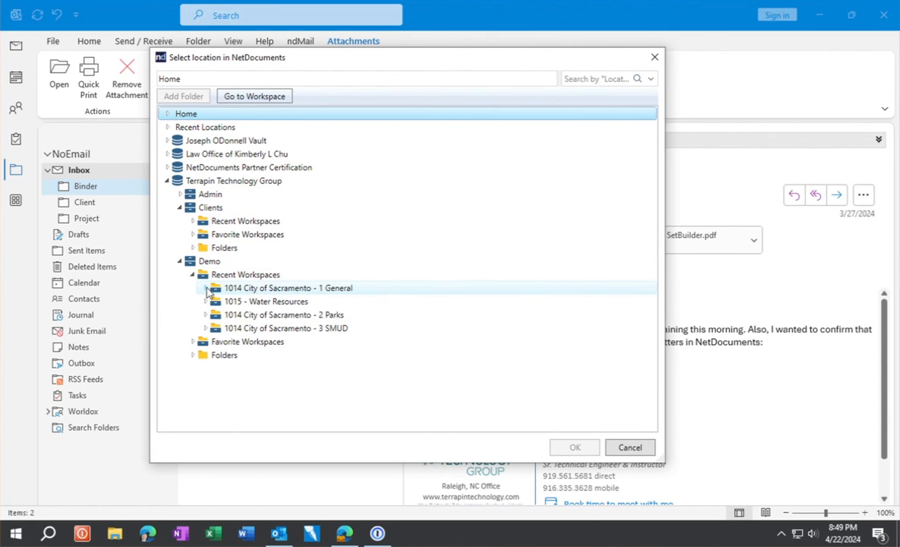
click(207, 289)
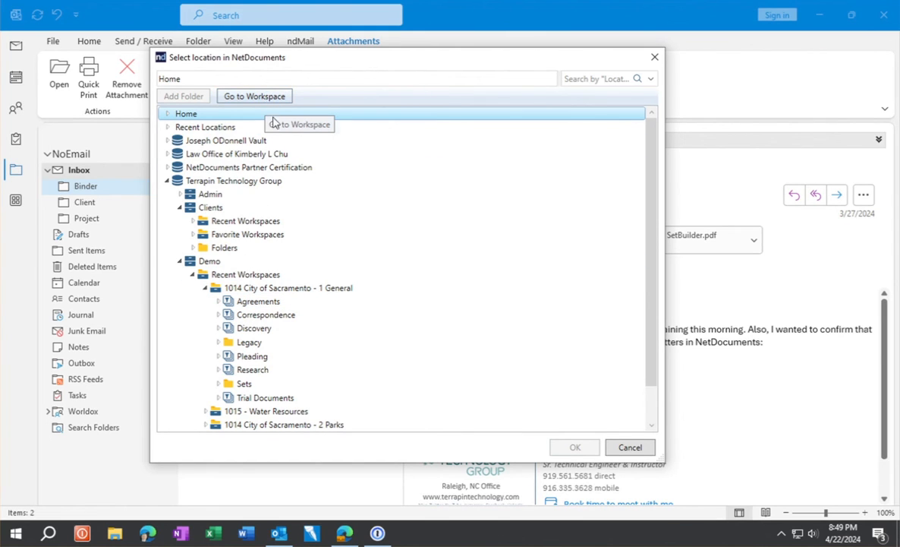
drag(237, 274, 241, 302)
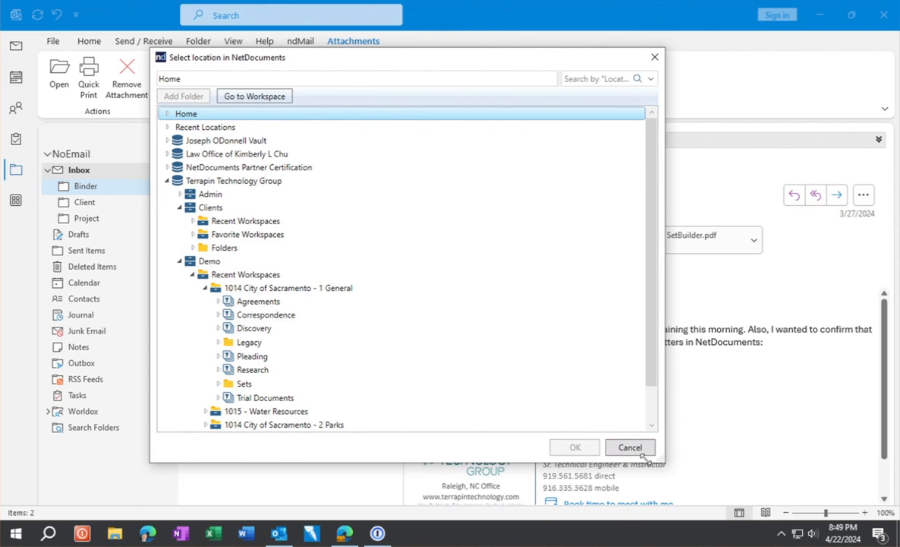
click(267, 315)
click(567, 446)
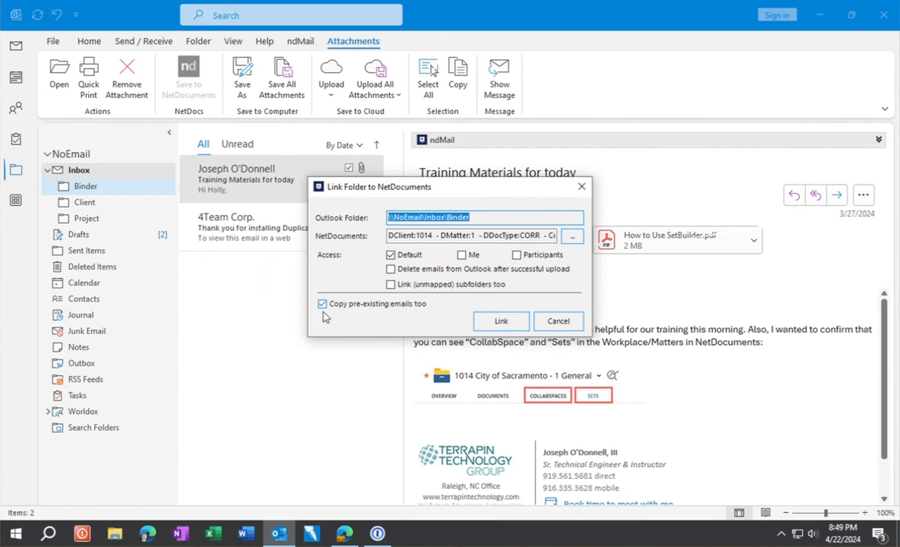
click(501, 320)
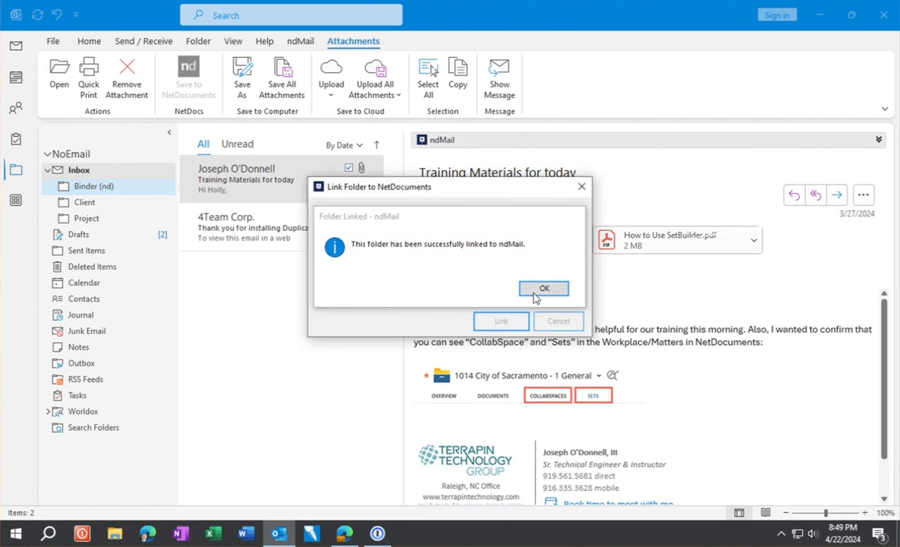
click(534, 296)
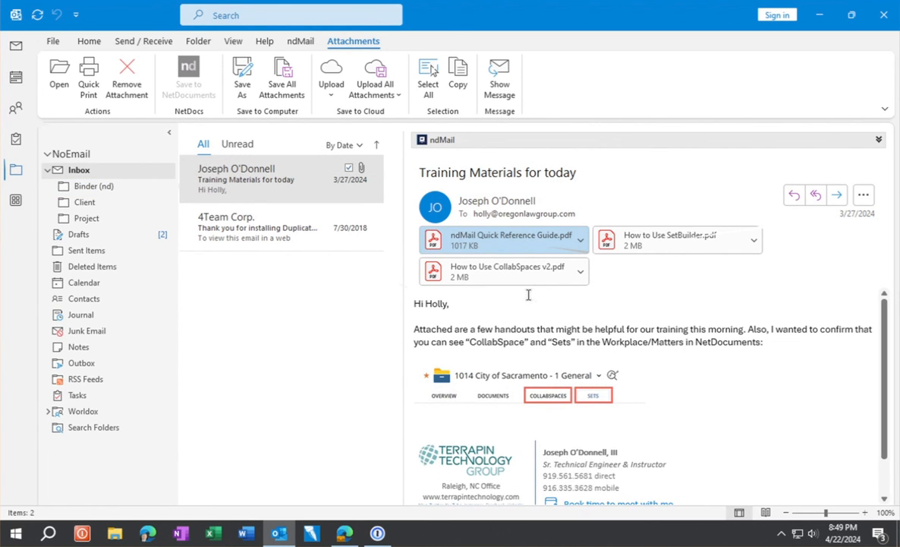
- Unlink the Binder folder from its mapped NetDocuments location
right_click(113, 190)
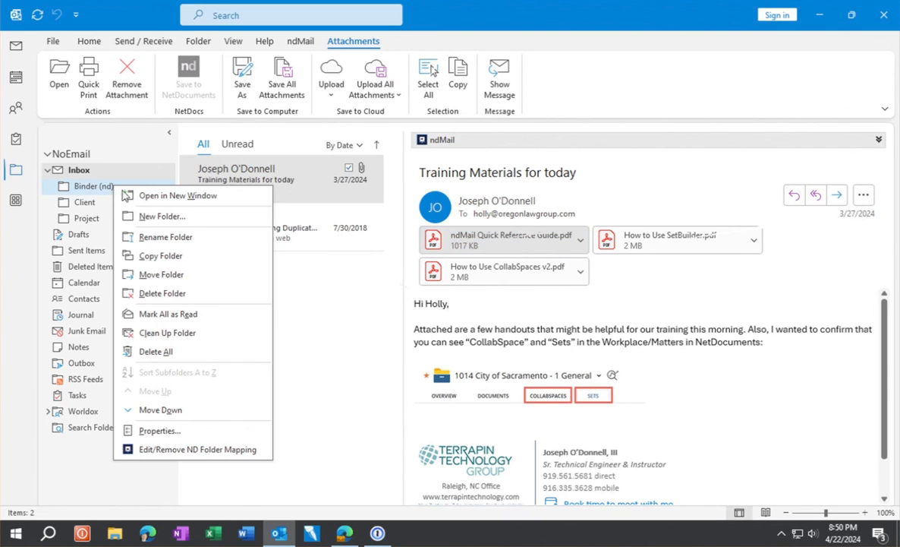
click(147, 451)
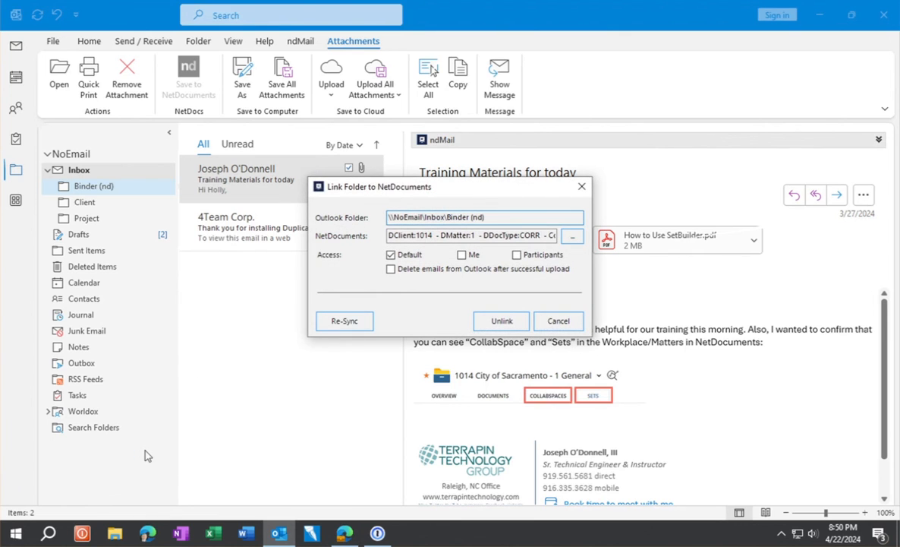
click(493, 321)
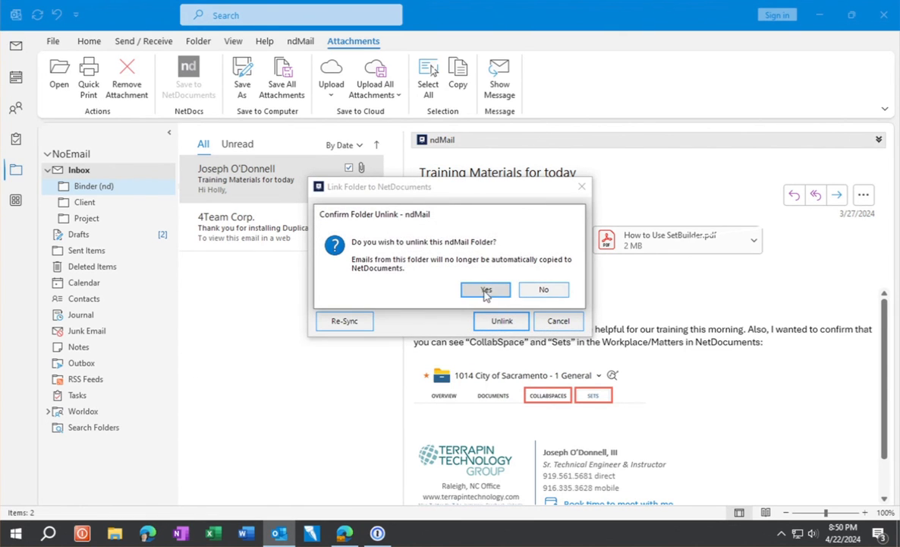
click(486, 292)
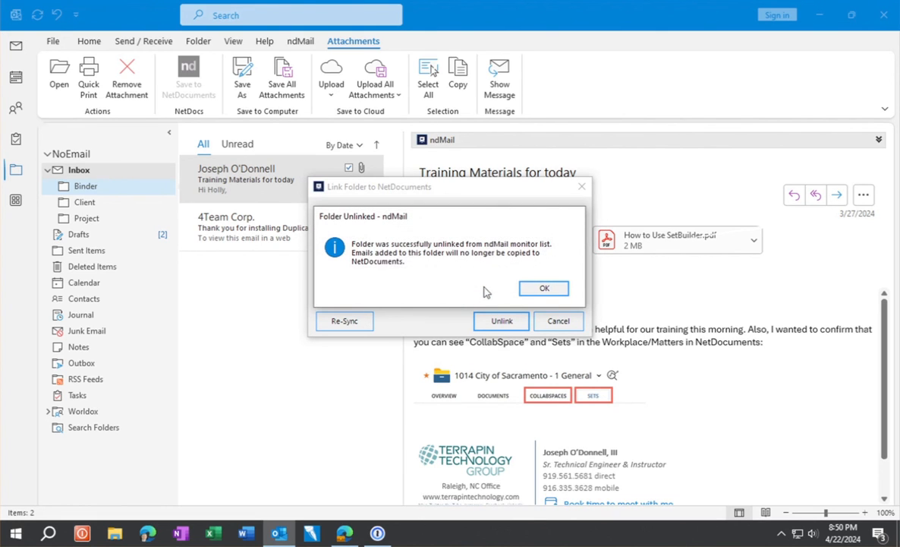
click(543, 289)
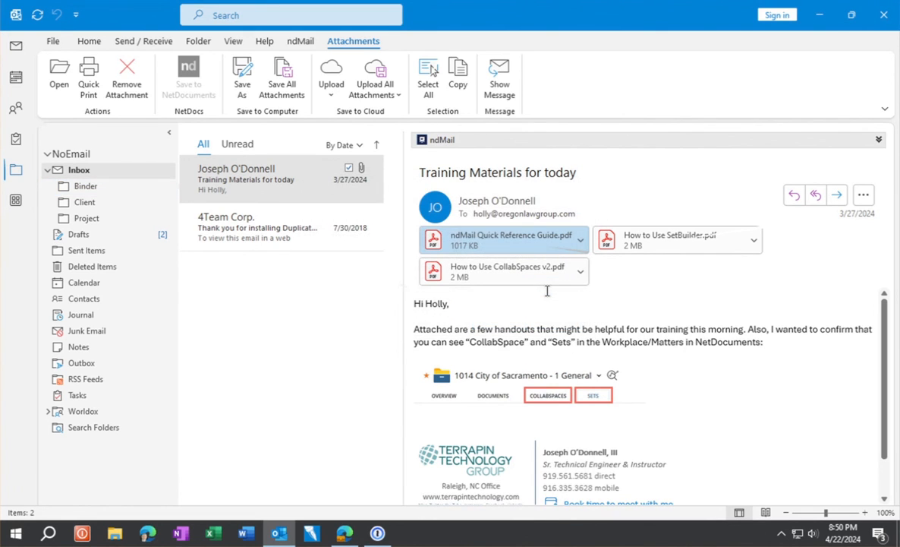